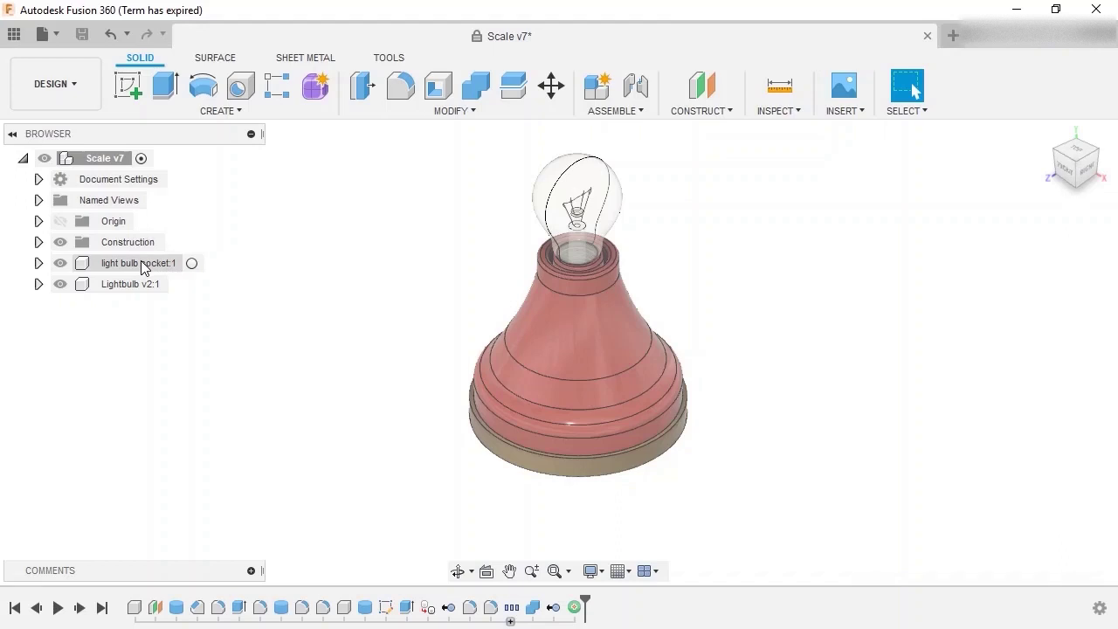
Start a Scale operation and select the red light bulb socket body and the brown base ring beneath it as entities.
left_click(439, 113)
left_click(413, 241)
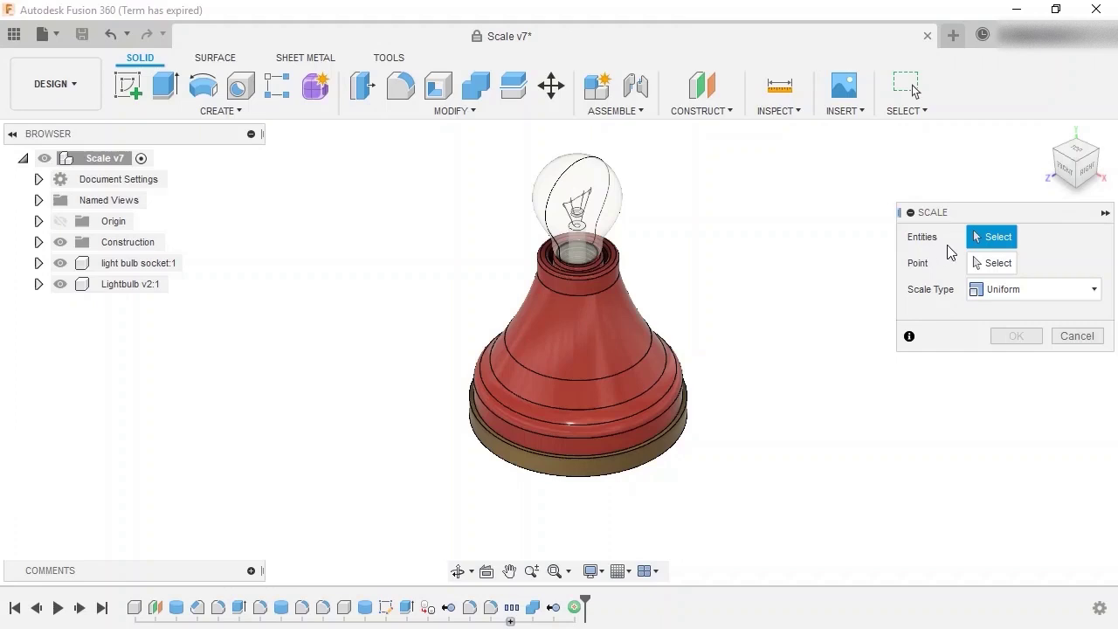
left_click(638, 330)
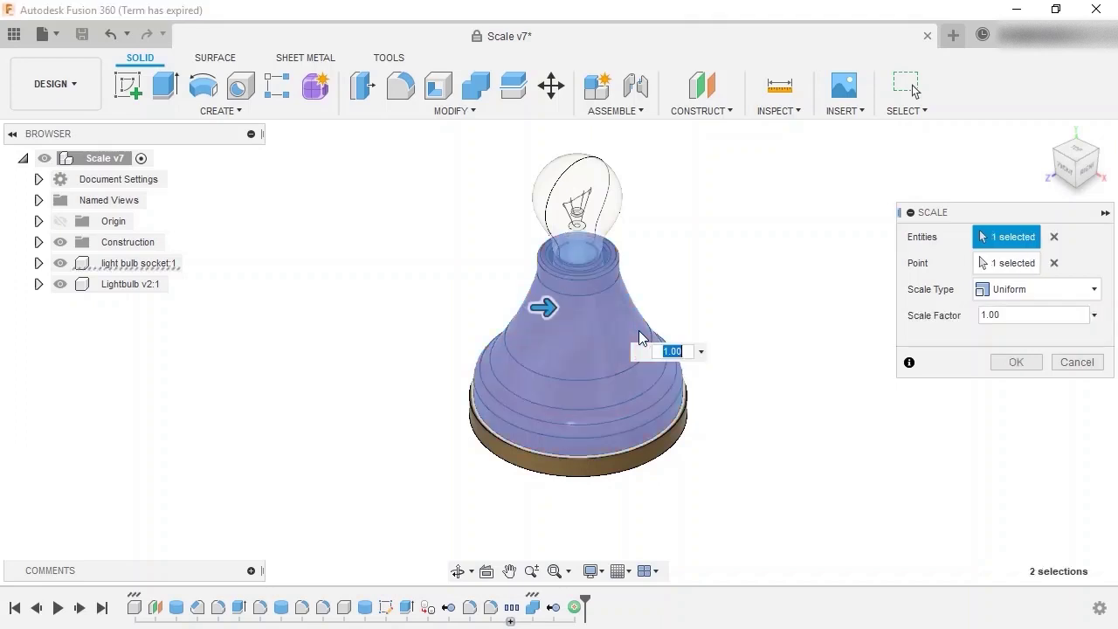
left_click(600, 463)
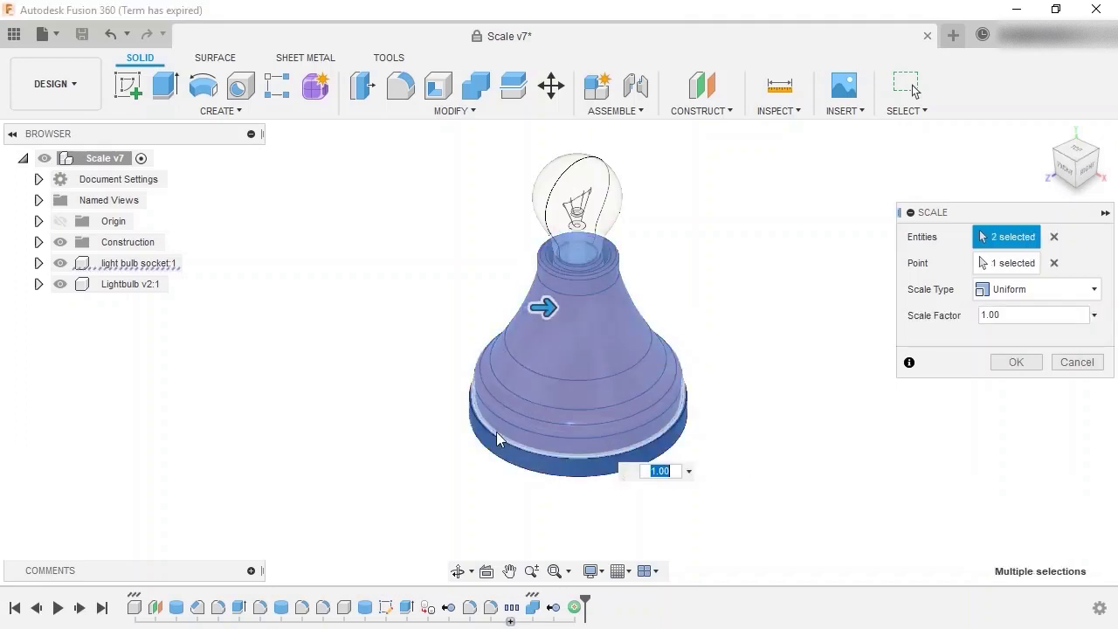
left_click(38, 263)
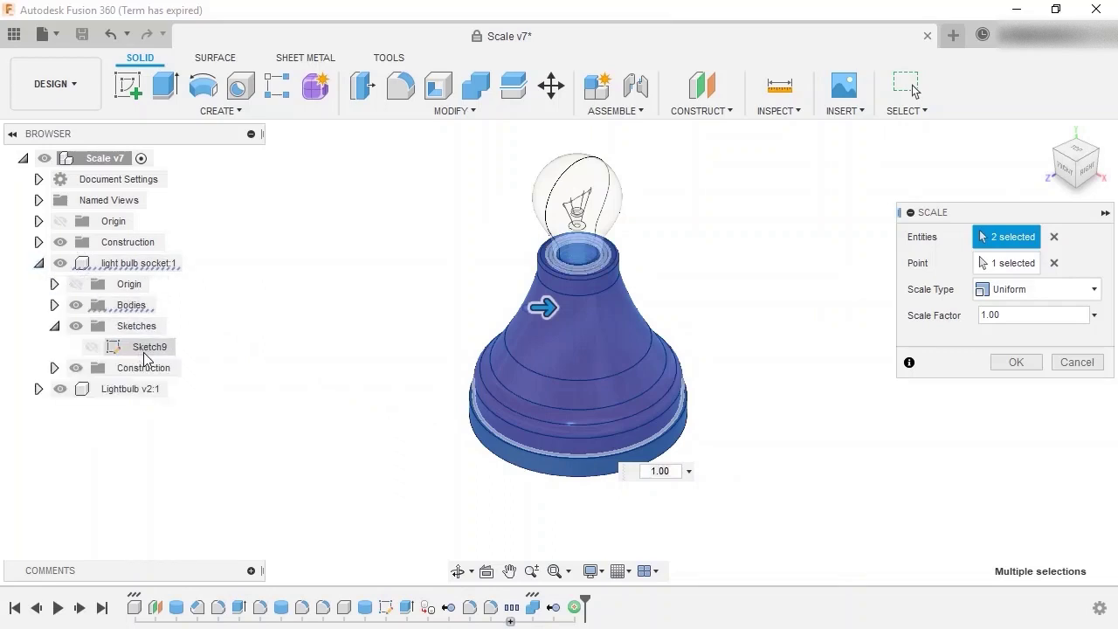
left_click(38, 263)
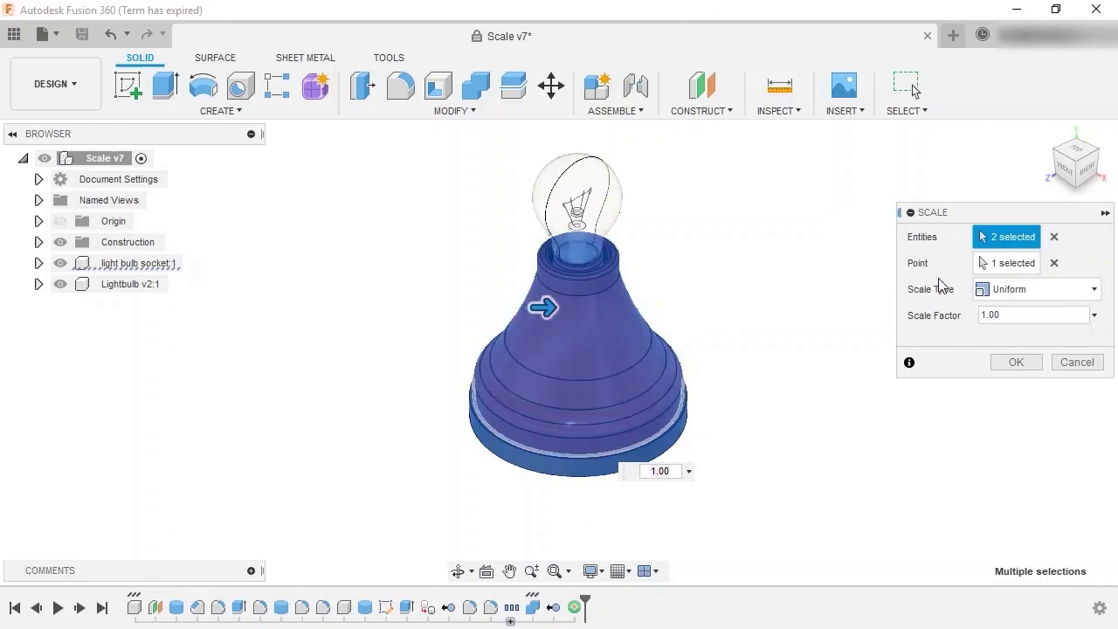
Show the construction point Point1 at the socket opening and use it as the reference point for scaling.
left_click(993, 267)
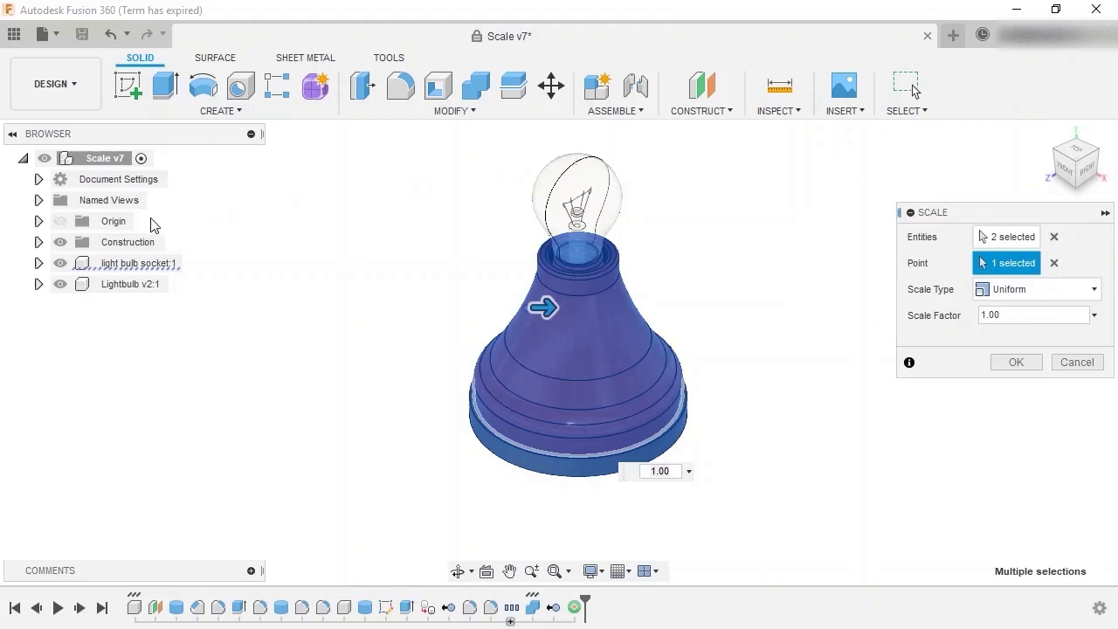
left_click(39, 242)
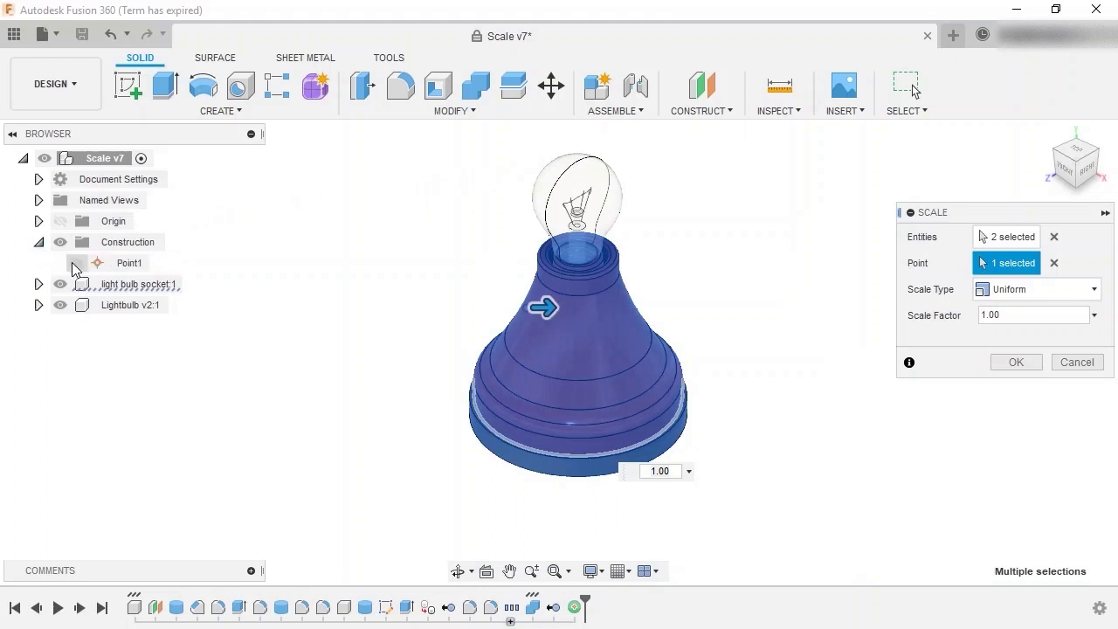
left_click(75, 264)
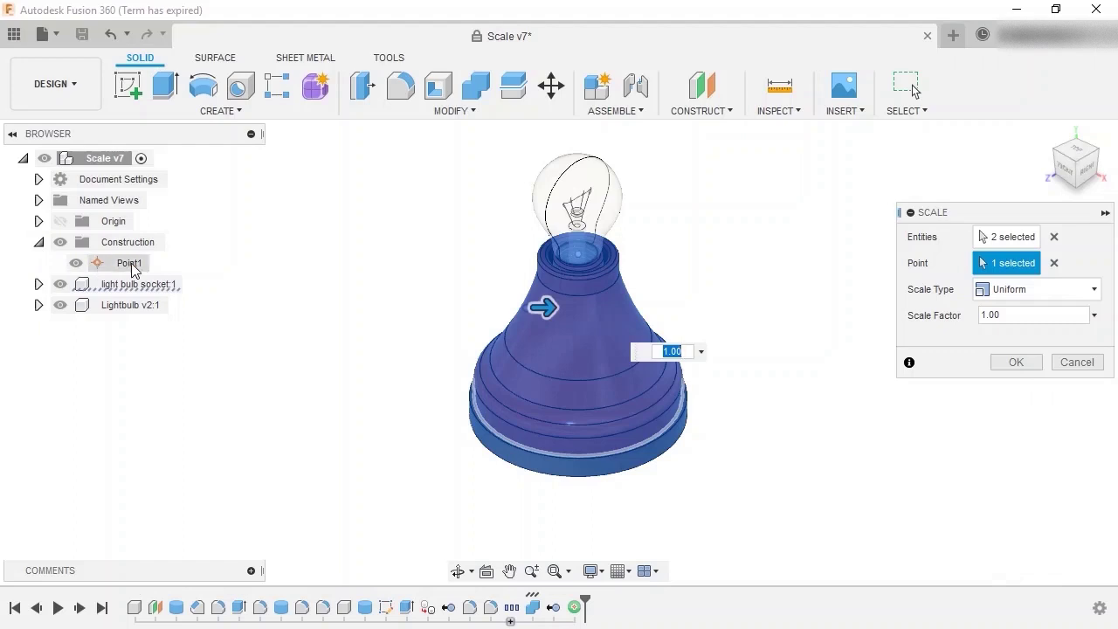
left_click(580, 254)
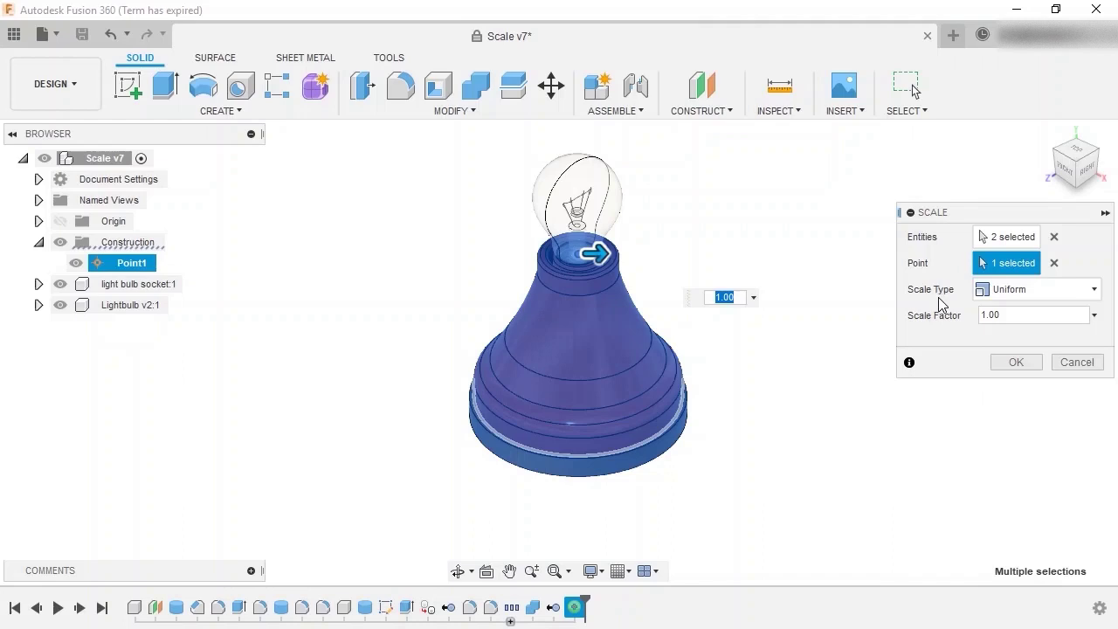
Try the Non Uniform scale type and return to Uniform.
left_click(1022, 295)
left_click(1037, 307)
left_click(1028, 294)
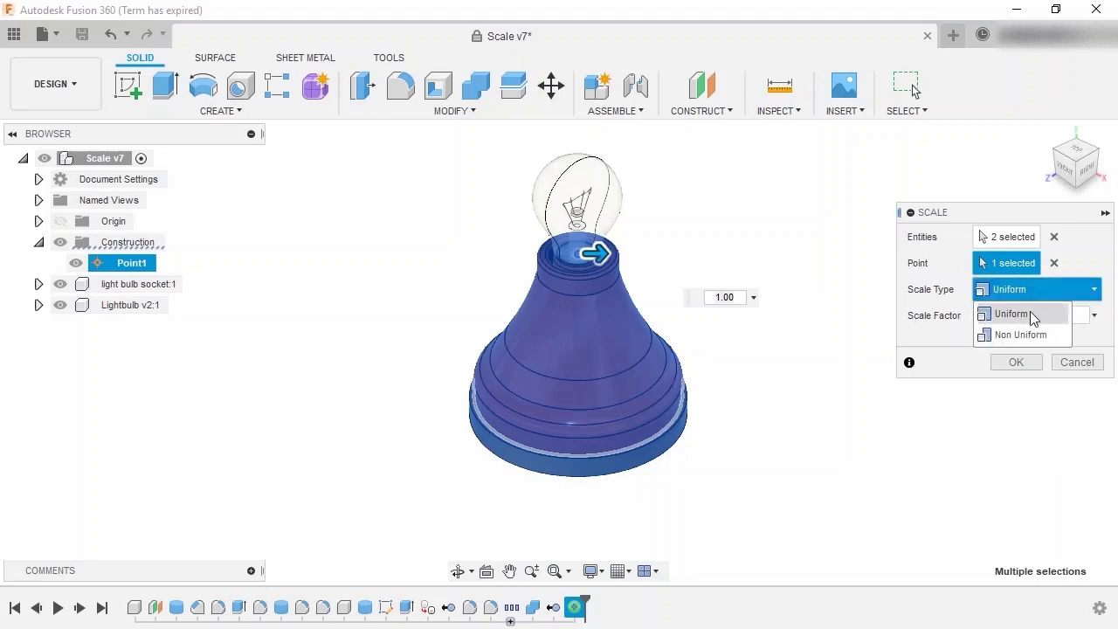
left_click(1023, 334)
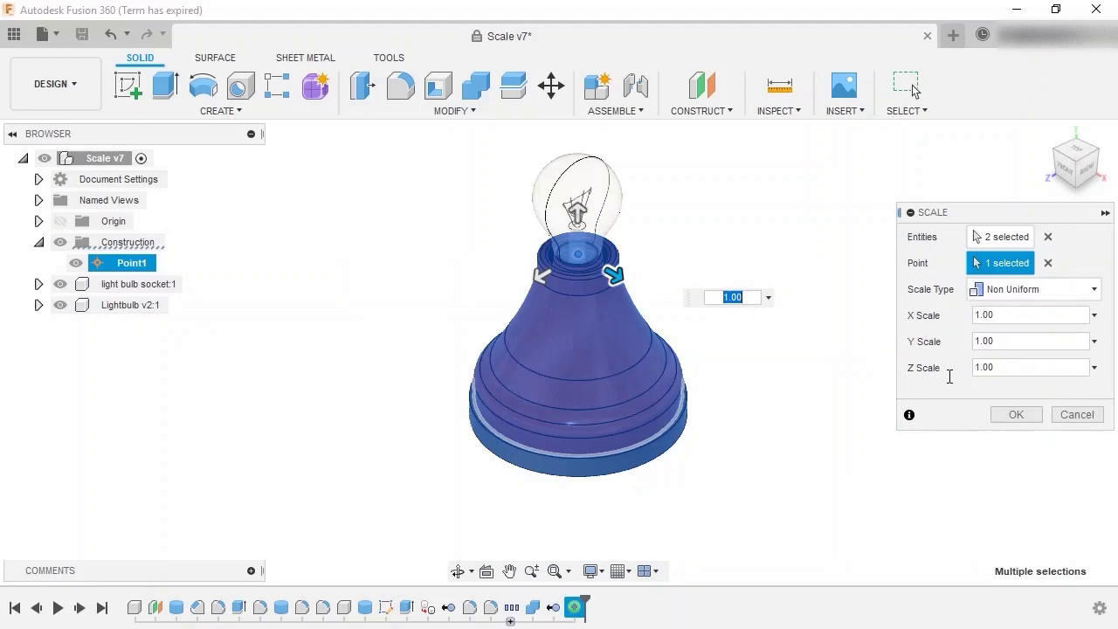
left_click(1040, 289)
left_click(1020, 315)
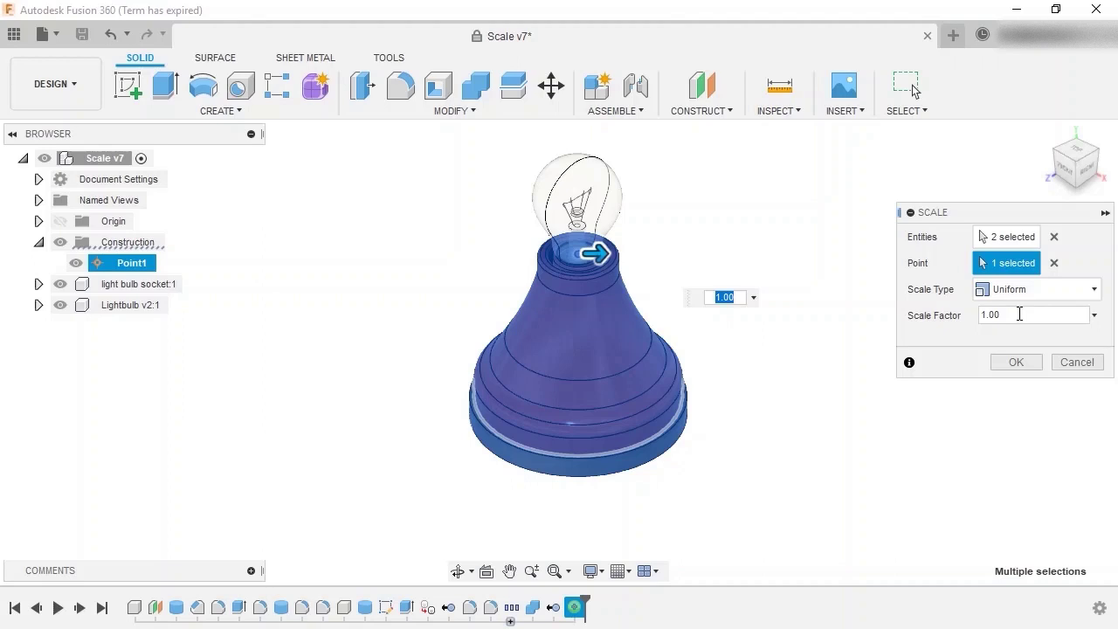
Try uniform scale factors of 1.5 and 0.5, and adjust the scale freehand to about 1.61.
left_click_drag(1019, 314, 971, 315)
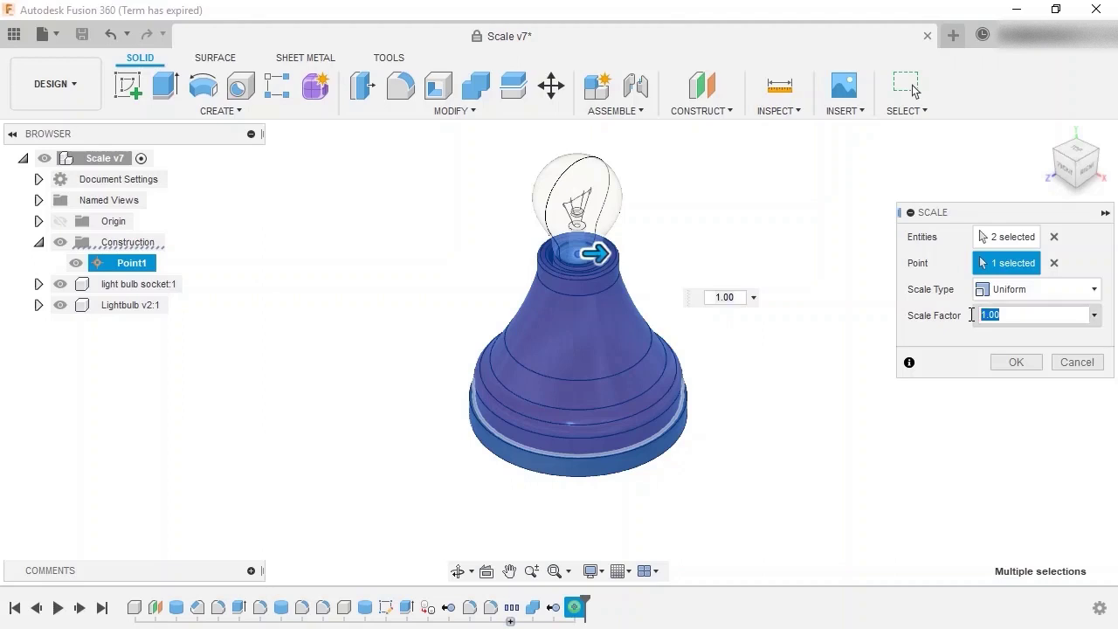
type("1.5")
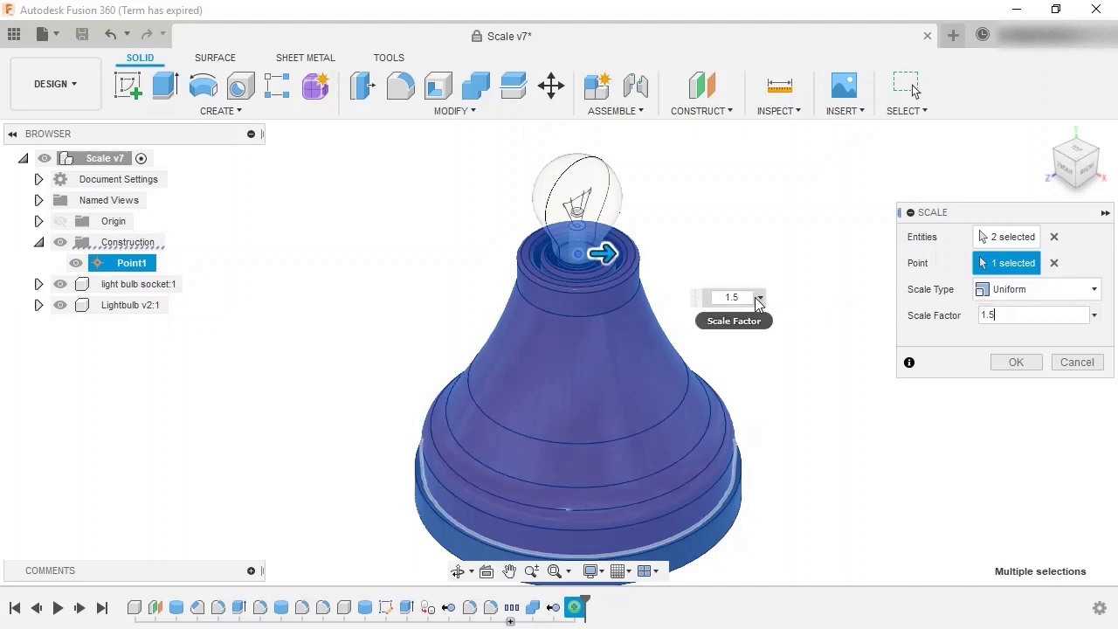
left_click_drag(757, 296, 724, 297)
type("0.5")
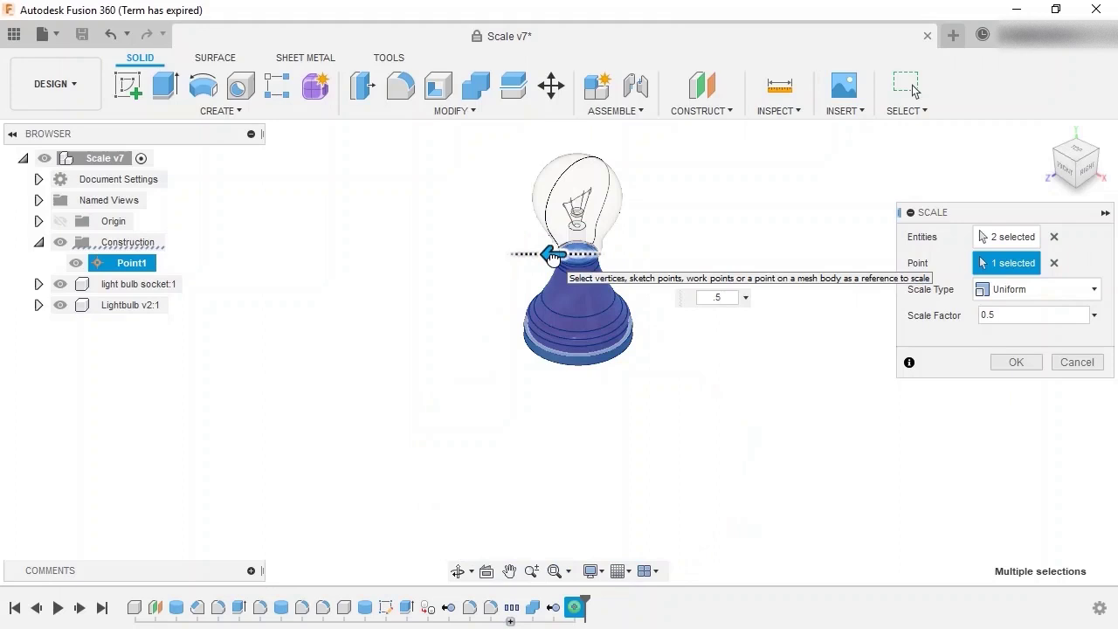
left_click_drag(552, 257, 569, 257)
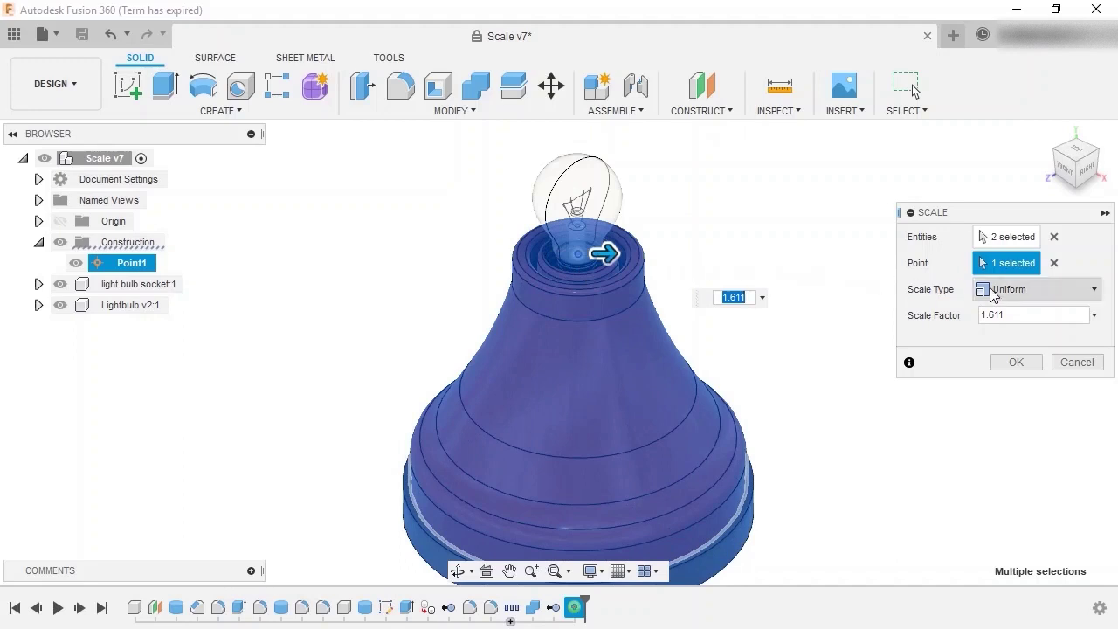
Try Non Uniform scaling of the two bodies with X scale 0.5, Y scale 1.5 and Z scale 0.75.
left_click(1037, 289)
left_click(1027, 335)
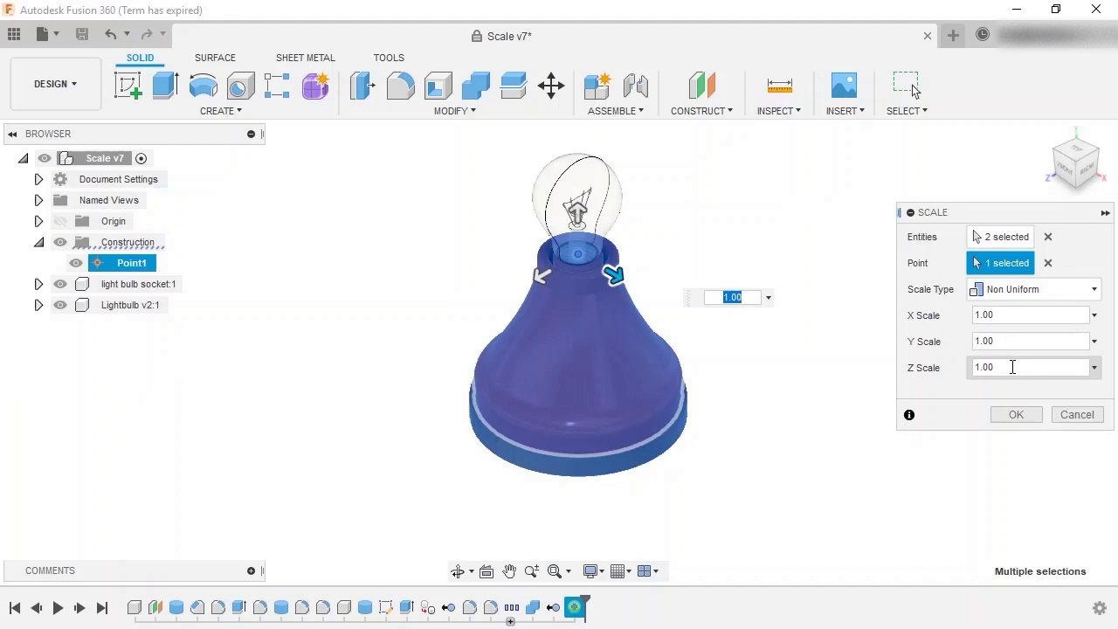
left_click(974, 315)
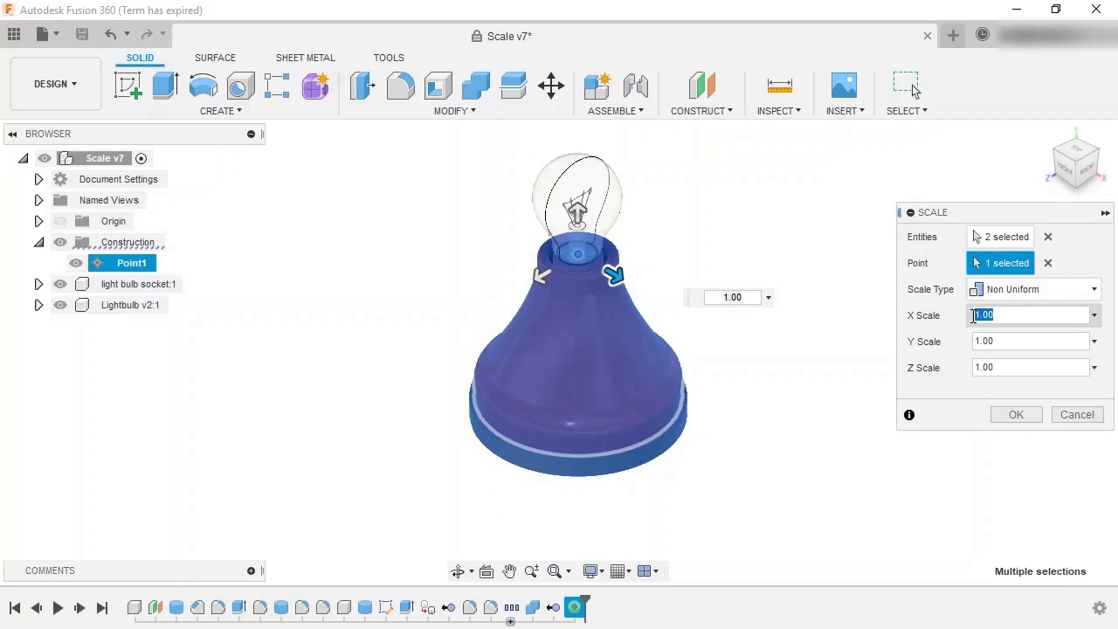
type(".5")
left_click(976, 340)
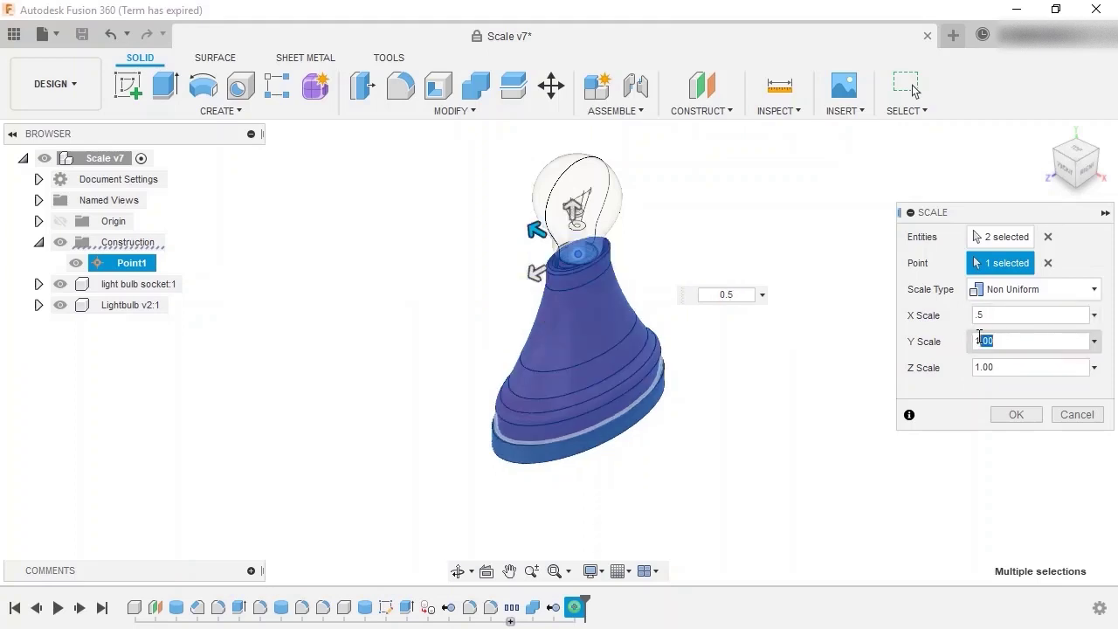
type("1.5")
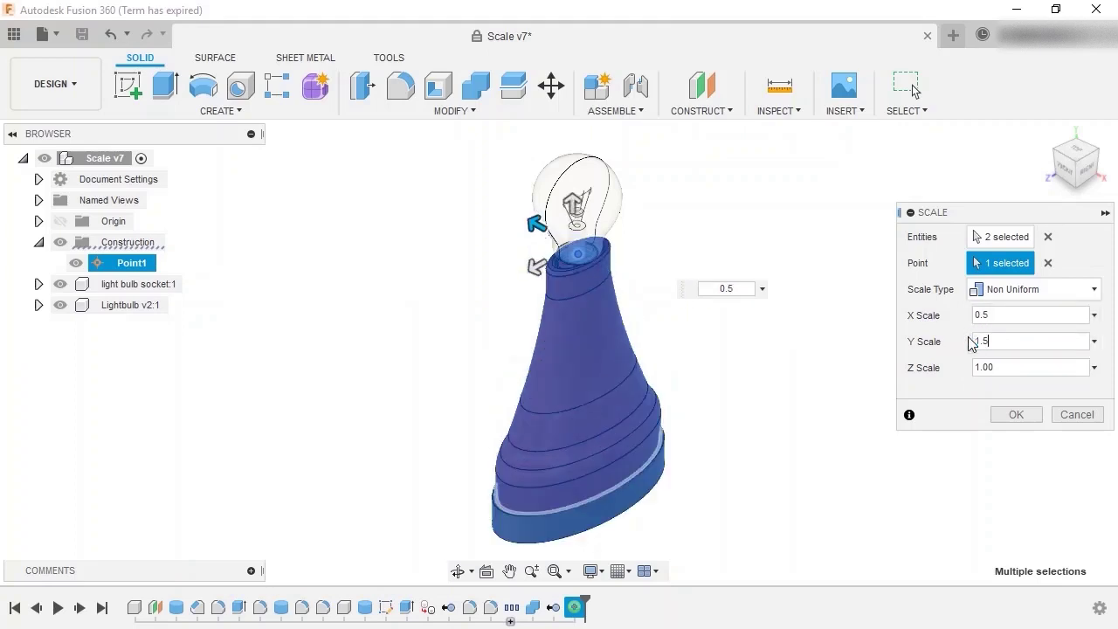
left_click(969, 367)
type(".75")
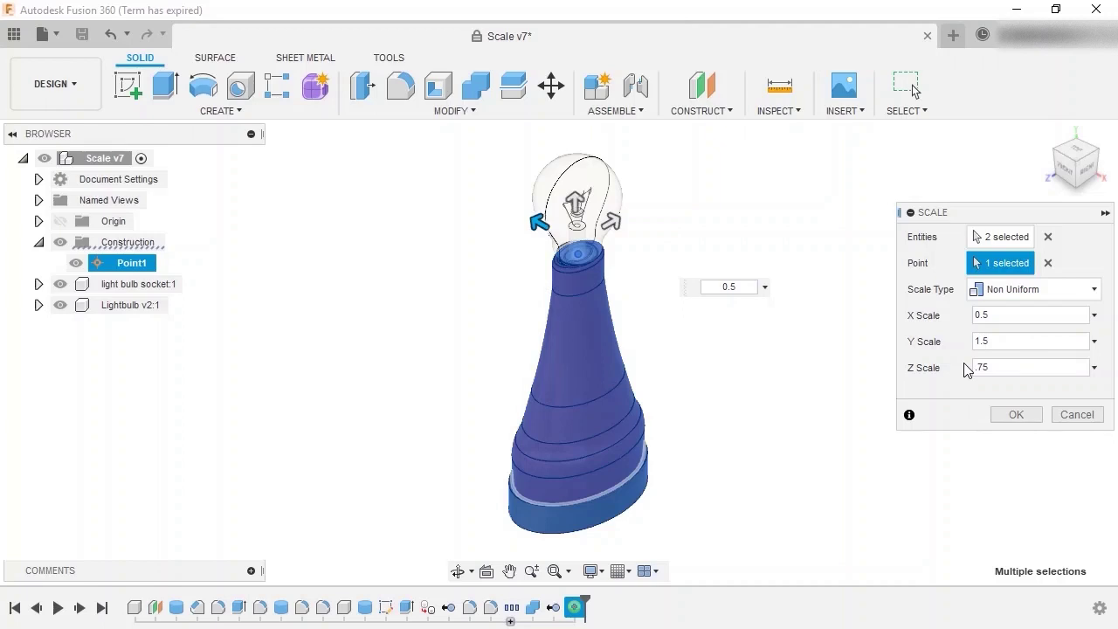
Set the X and Z scales of the non-uniform scaling to 1.5.
double_click(975, 315)
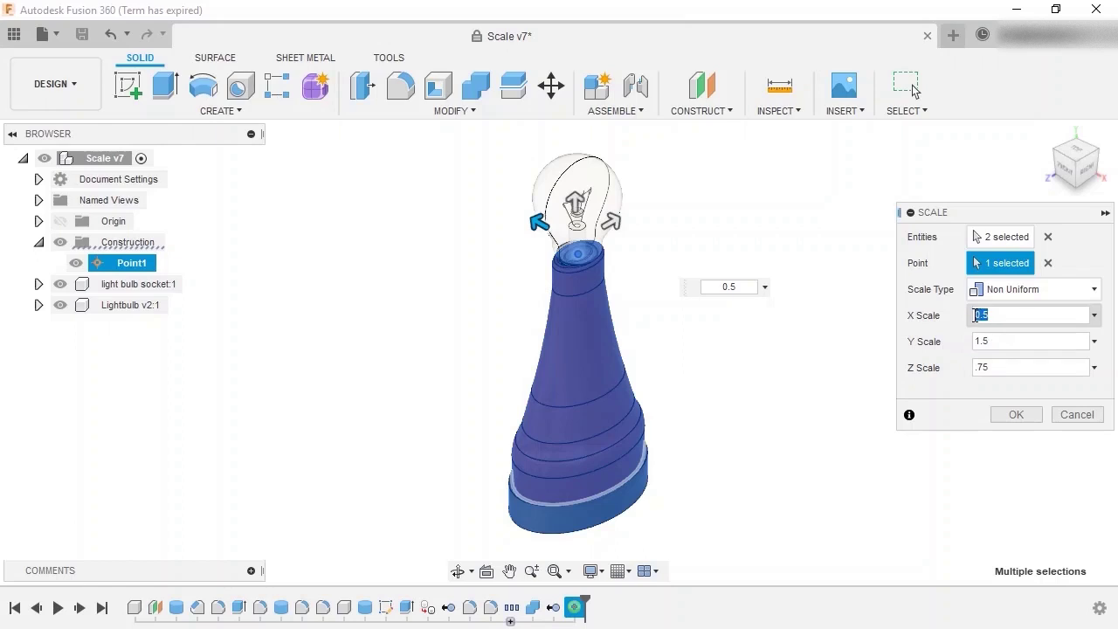
type("1.5")
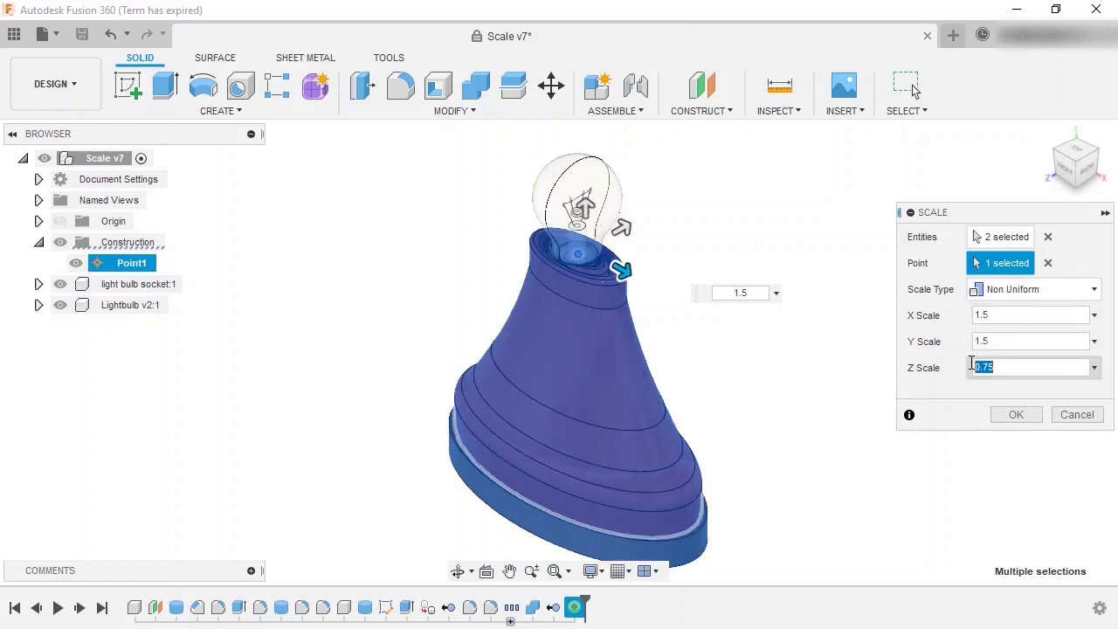
type("1.5")
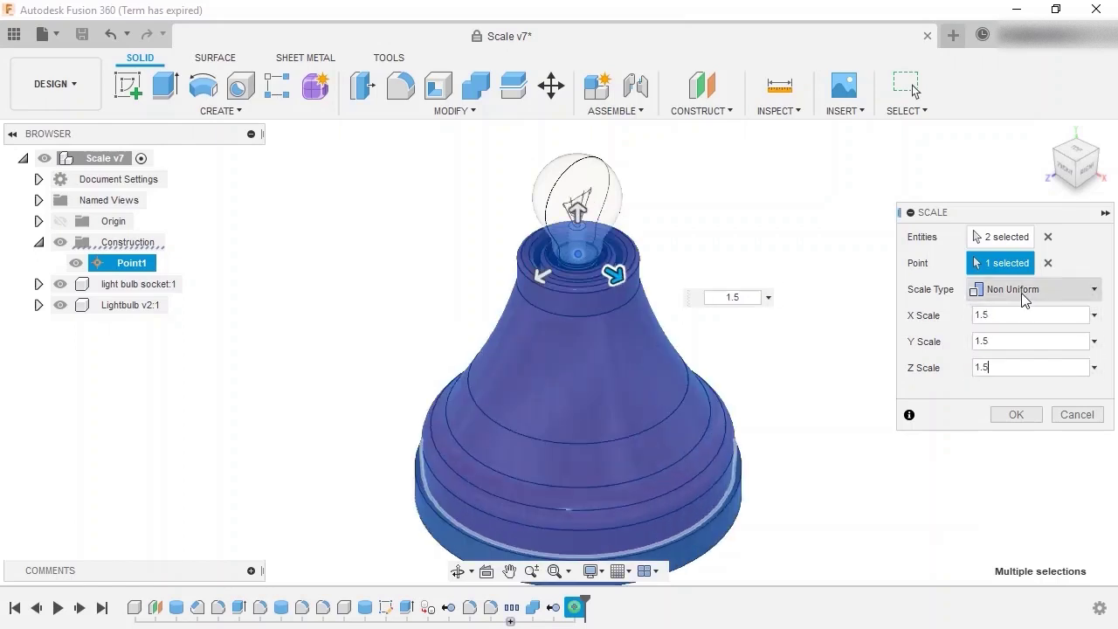
Scale the two bodies uniformly about Point1 by a factor of 1.2.
left_click(1026, 296)
left_click(1018, 311)
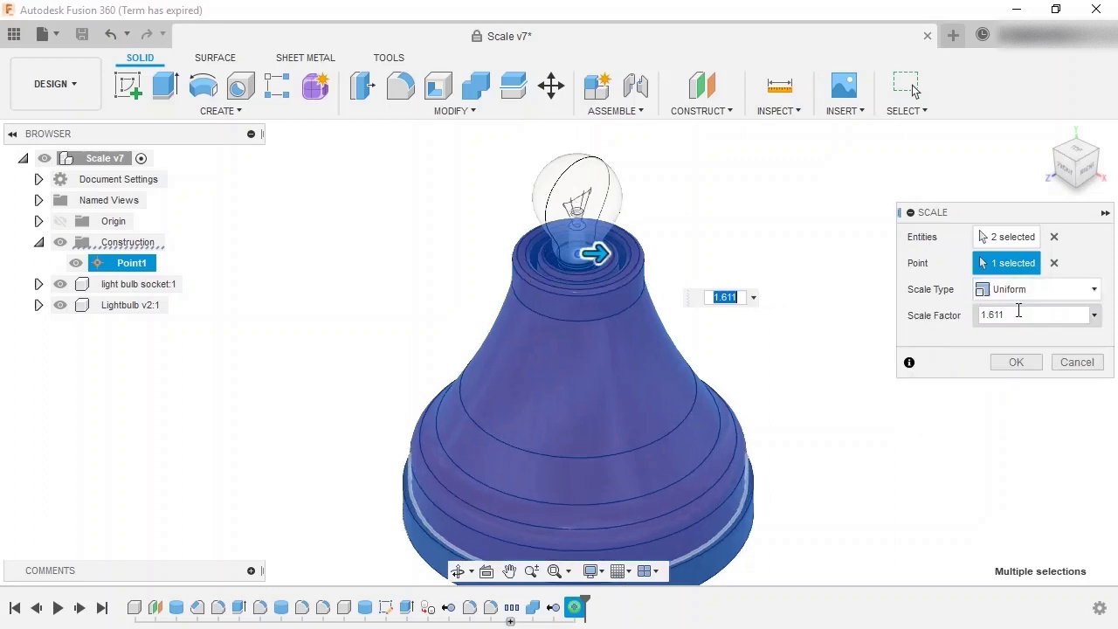
left_click_drag(1019, 311, 971, 315)
type("1.2")
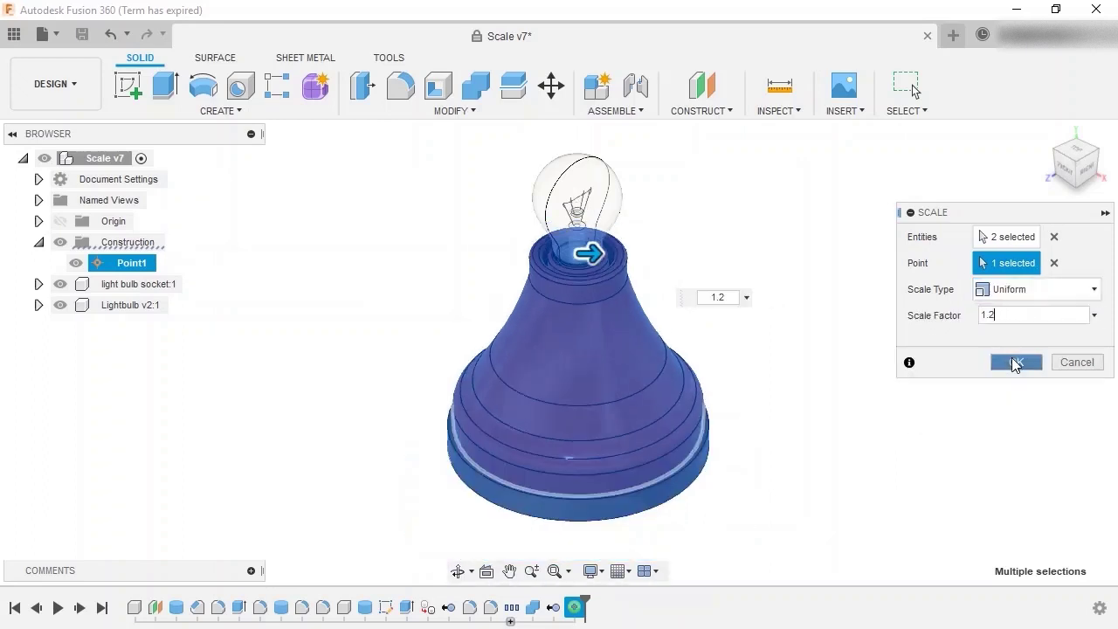
left_click(1015, 363)
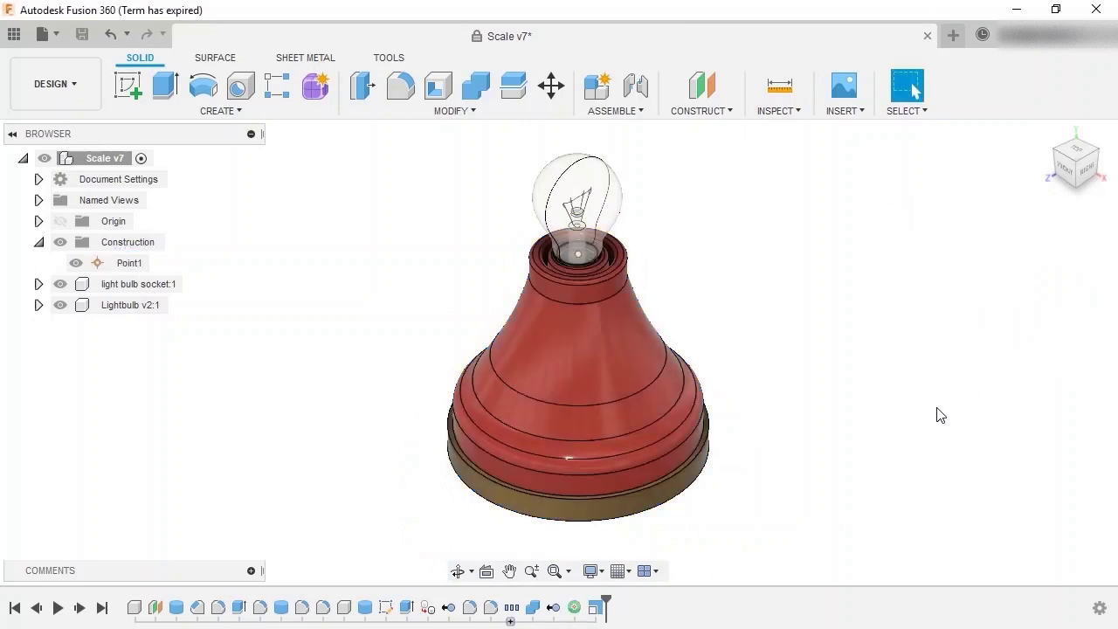